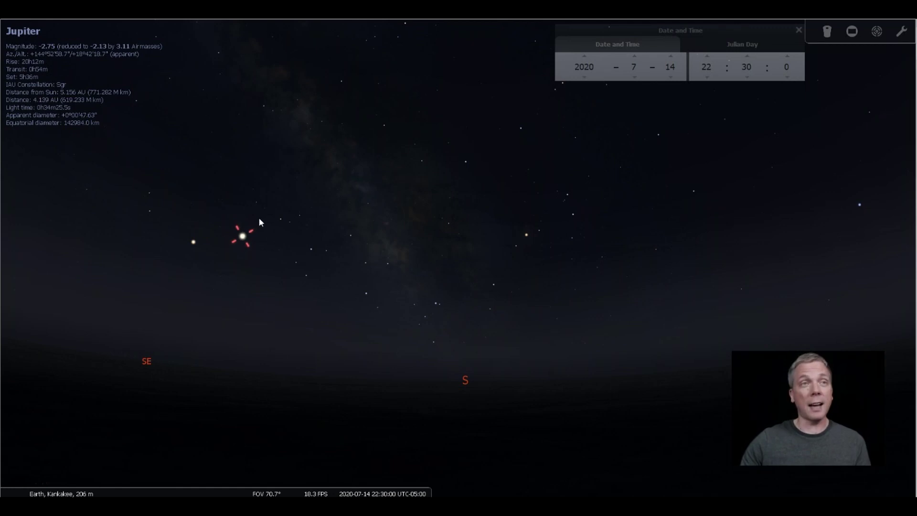
pyautogui.click(253, 230)
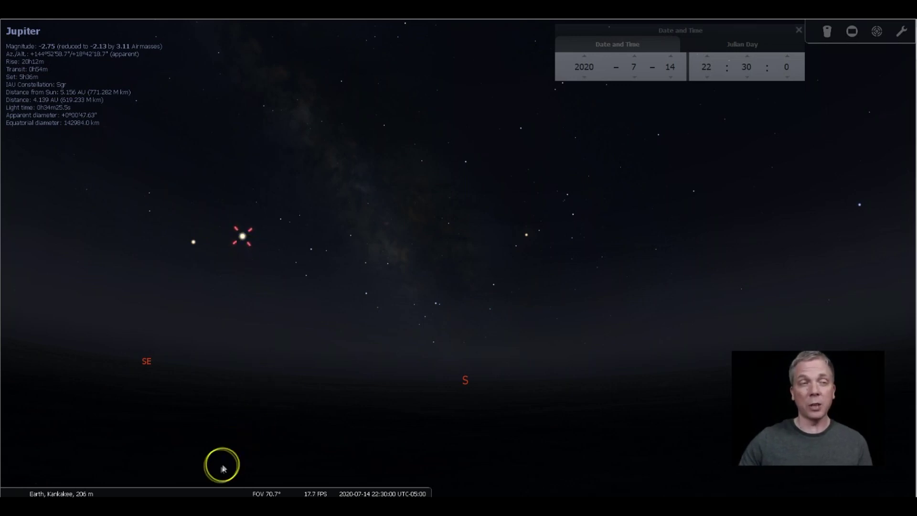
# Overlay the azimuthal coordinate grid on the sky around Jupiter
pyautogui.moveTo(209, 490)
pyautogui.click(117, 489)
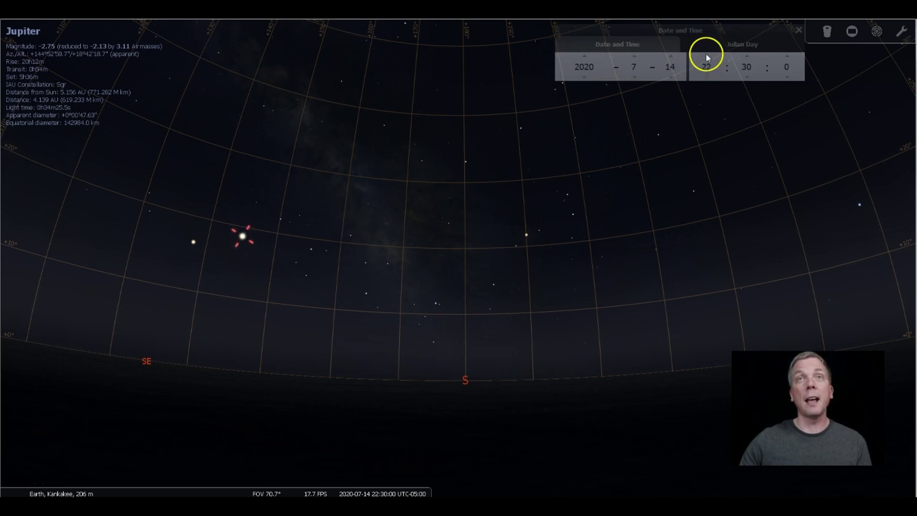
# Roll the hour field past midnight so the date becomes 15 July 2020
pyautogui.scroll(2, 707, 56)
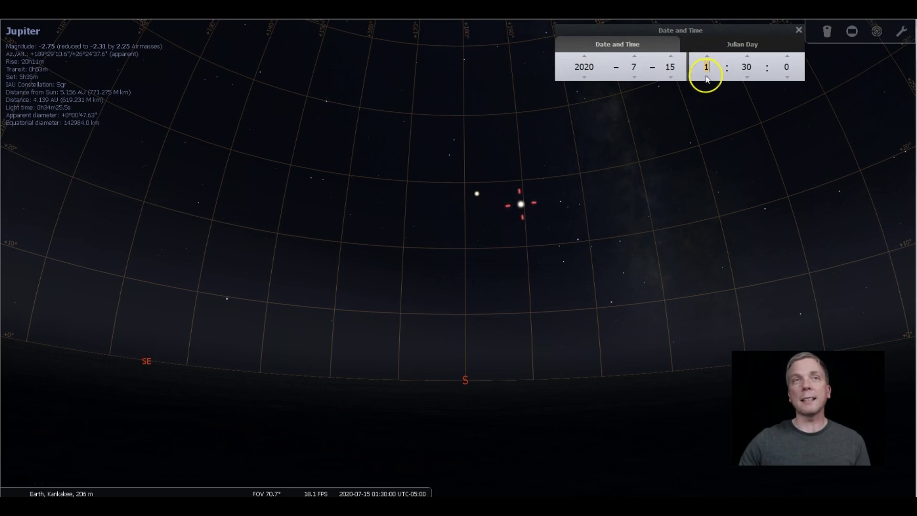
pyautogui.click(705, 77)
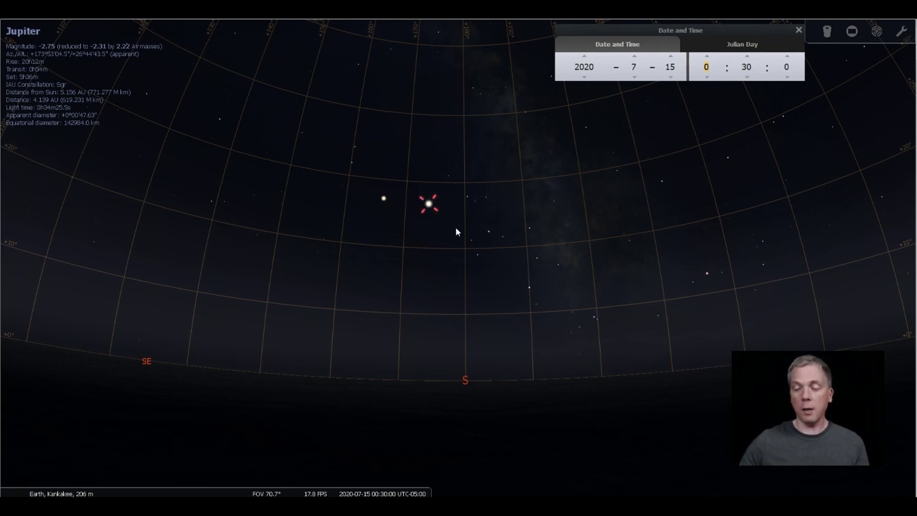
pyautogui.click(454, 213)
# Zoom in on Jupiter and its moons and set the minutes to 02:04
pyautogui.scroll(5, 454, 213)
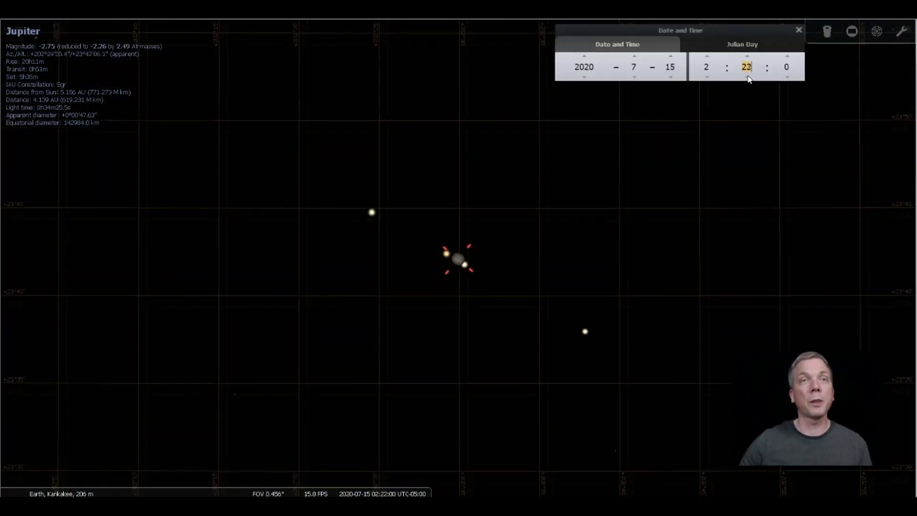
pyautogui.scroll(-13, 748, 77)
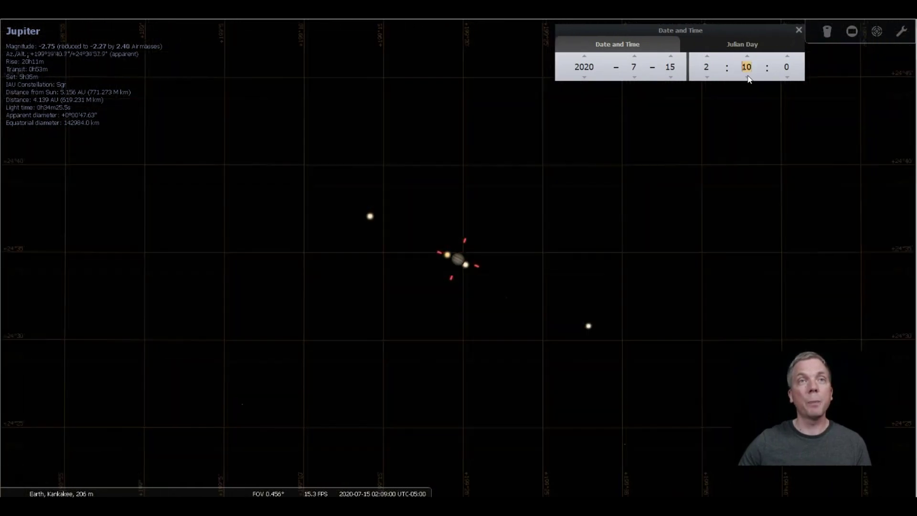
pyautogui.scroll(-3, 749, 76)
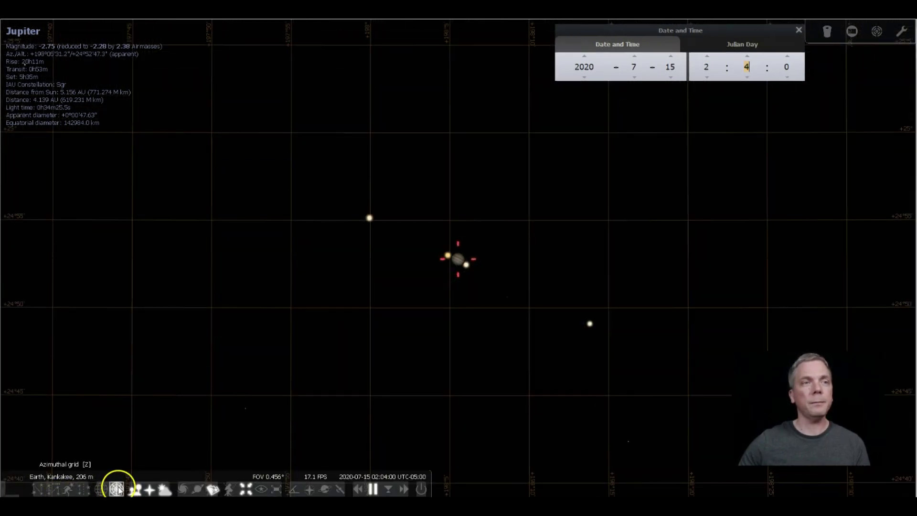
# Hide the azimuthal grid with Z and select the upper-left moon, Ganymede
pyautogui.click(449, 332)
pyautogui.press('z')
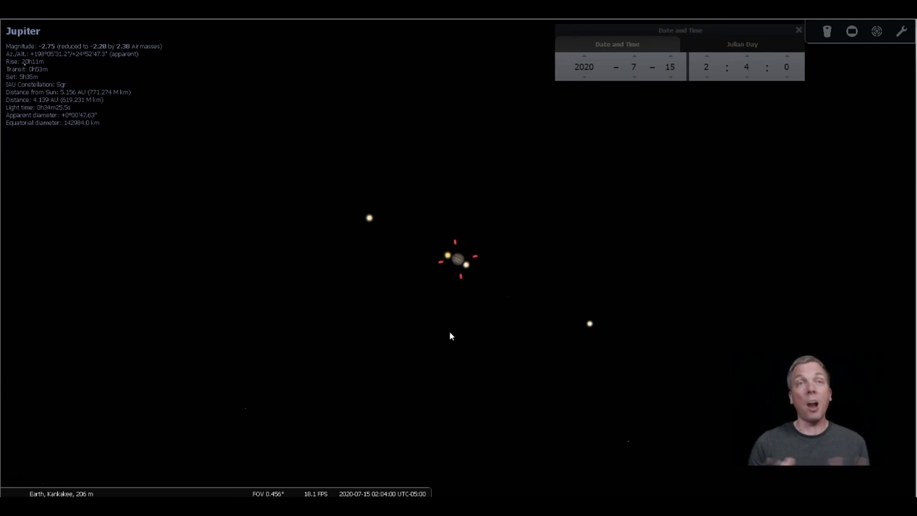
pyautogui.click(370, 223)
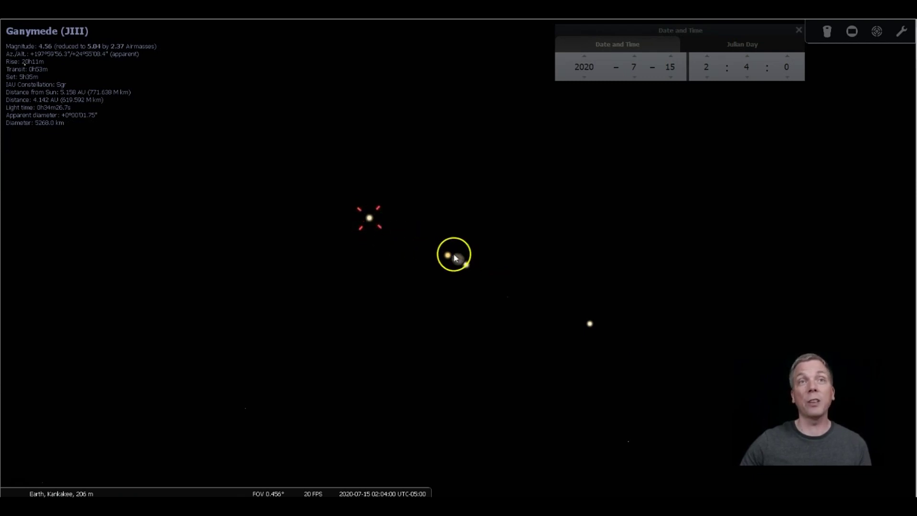
pyautogui.click(467, 268)
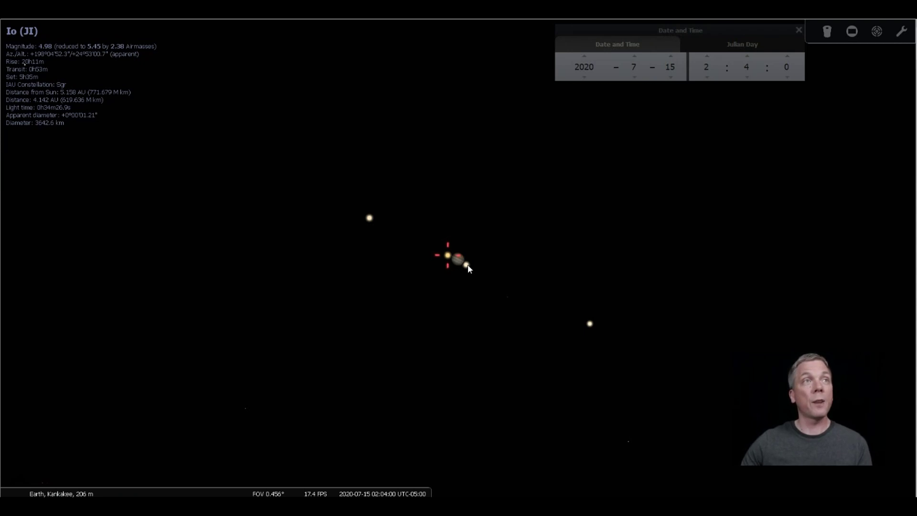
pyautogui.click(467, 267)
pyautogui.click(592, 299)
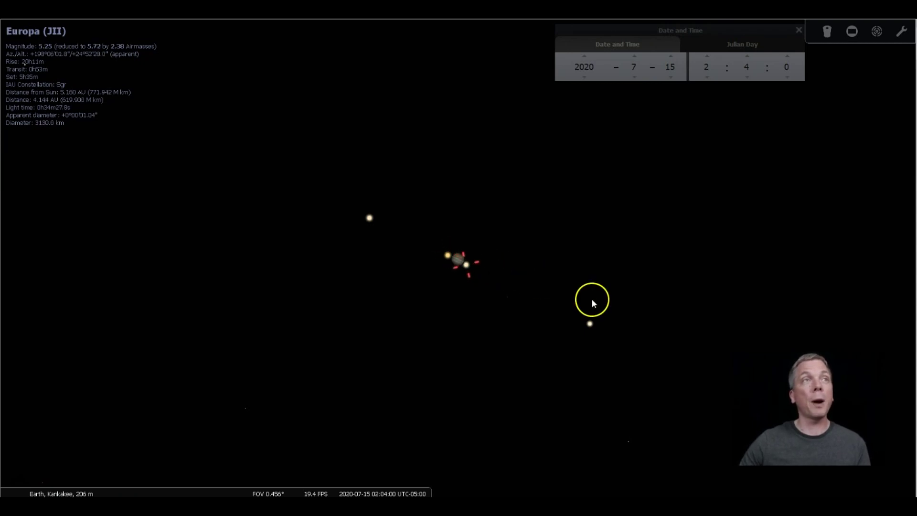
pyautogui.click(590, 325)
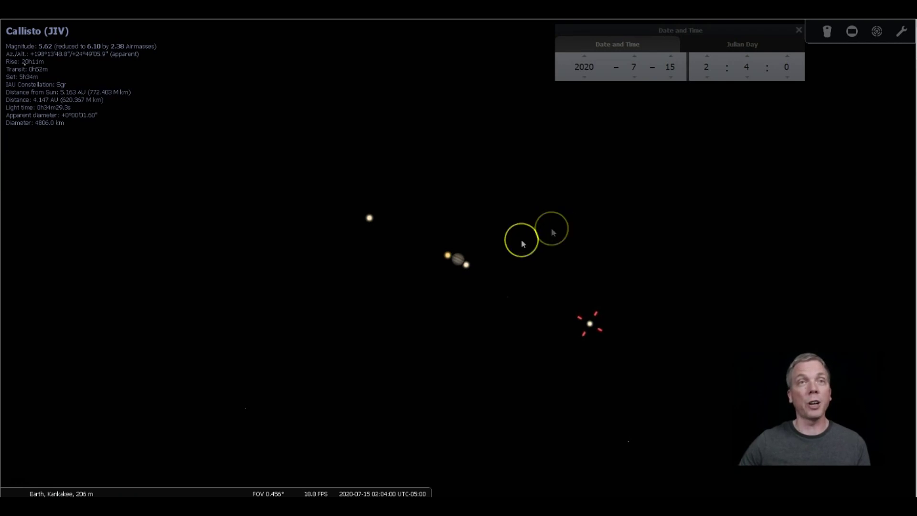
pyautogui.click(458, 262)
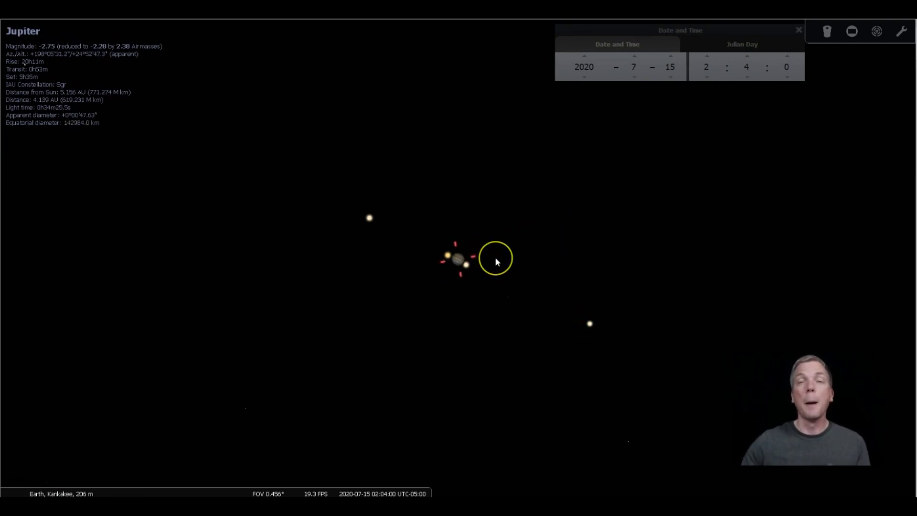
# Zoom to a 0.0165° field on Jupiter's cloud bands and step the clock back an hour
pyautogui.scroll(3, 495, 257)
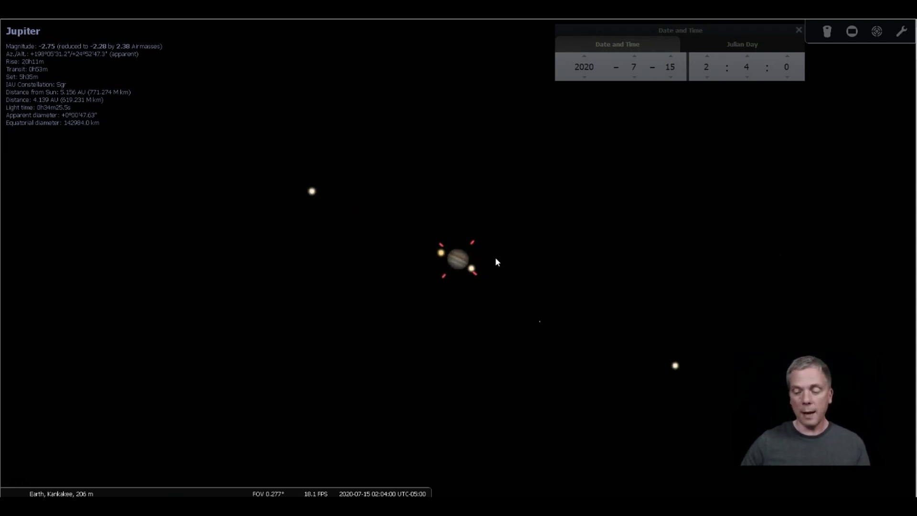
pyautogui.scroll(5, 495, 259)
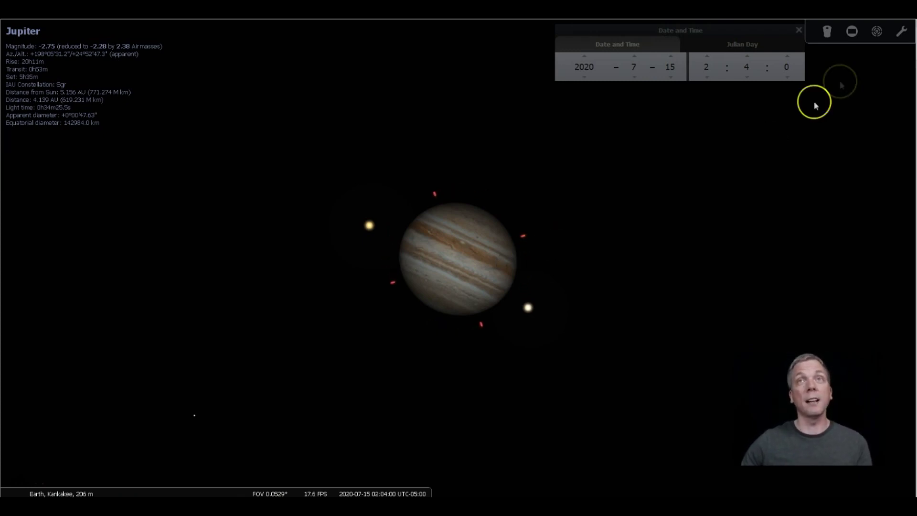
pyautogui.scroll(2, 556, 262)
pyautogui.scroll(4, 556, 262)
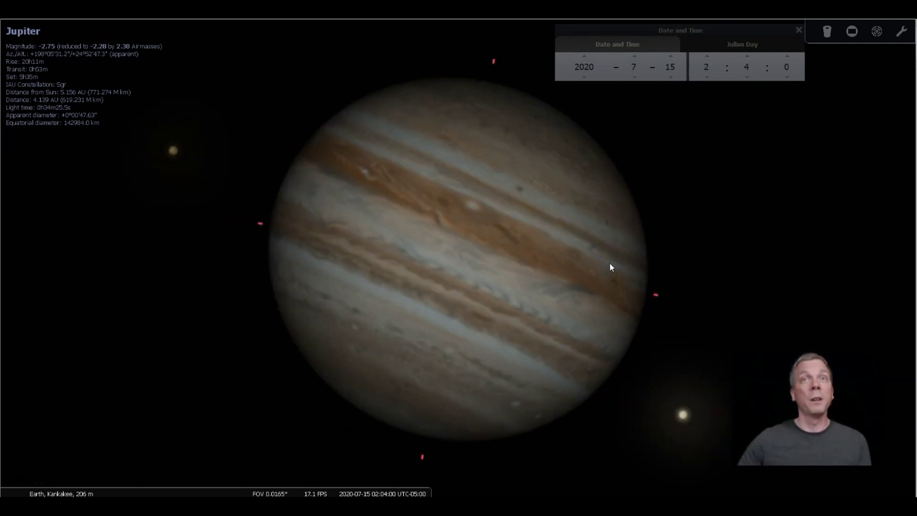
pyautogui.click(708, 78)
# Step the hour back from 00:04 to 23:04 and earlier on 14 July
pyautogui.click(708, 78)
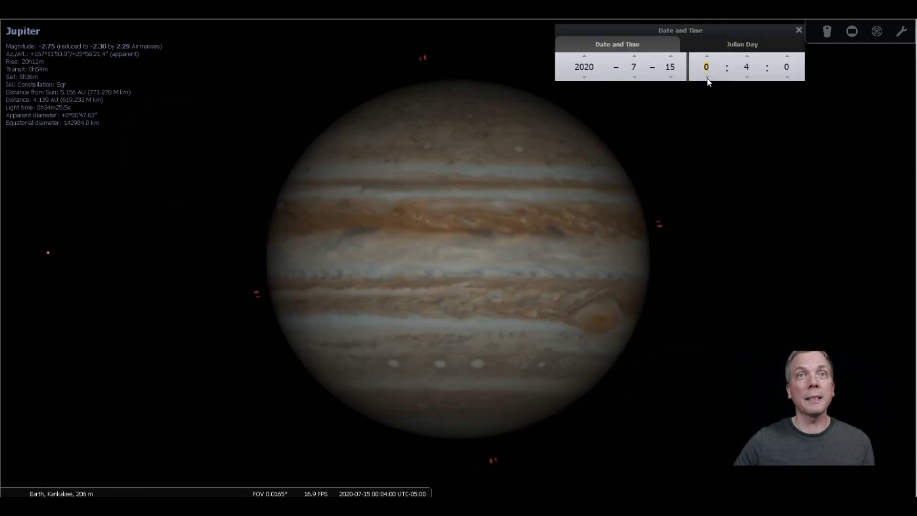
pyautogui.click(708, 78)
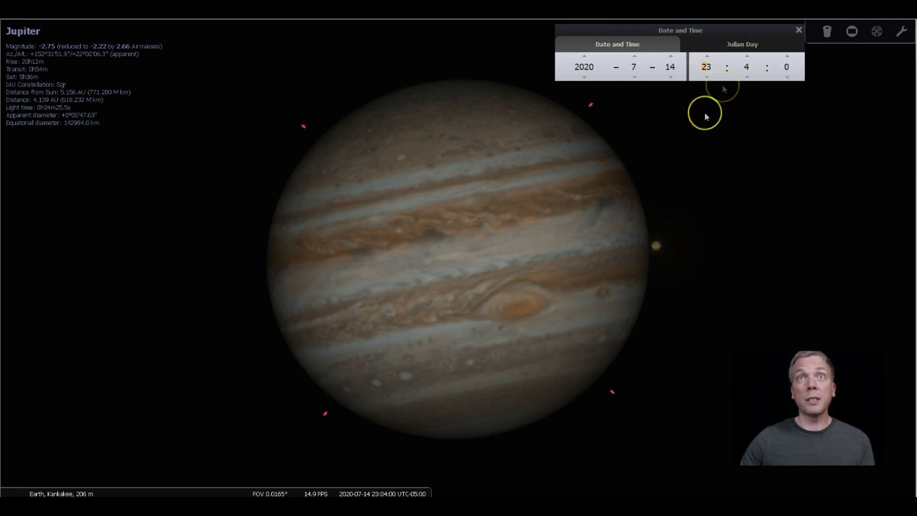
pyautogui.scroll(2, 710, 59)
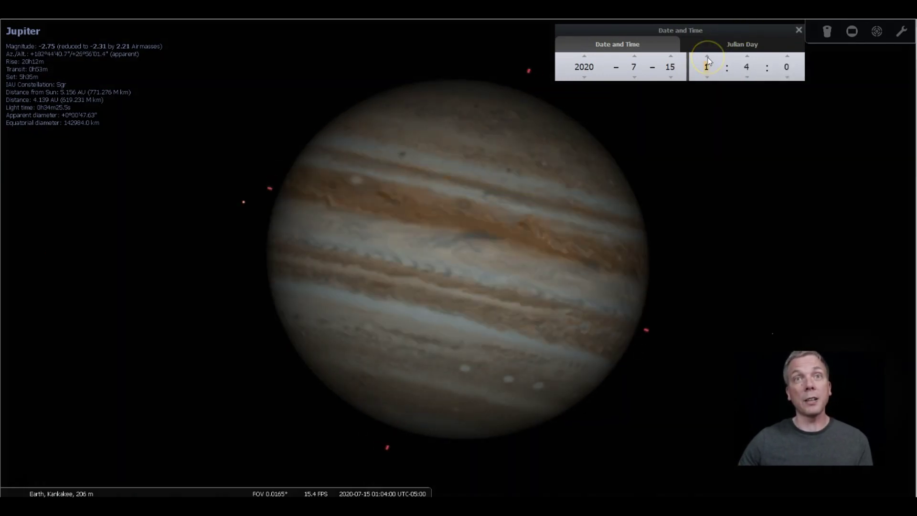
pyautogui.click(708, 76)
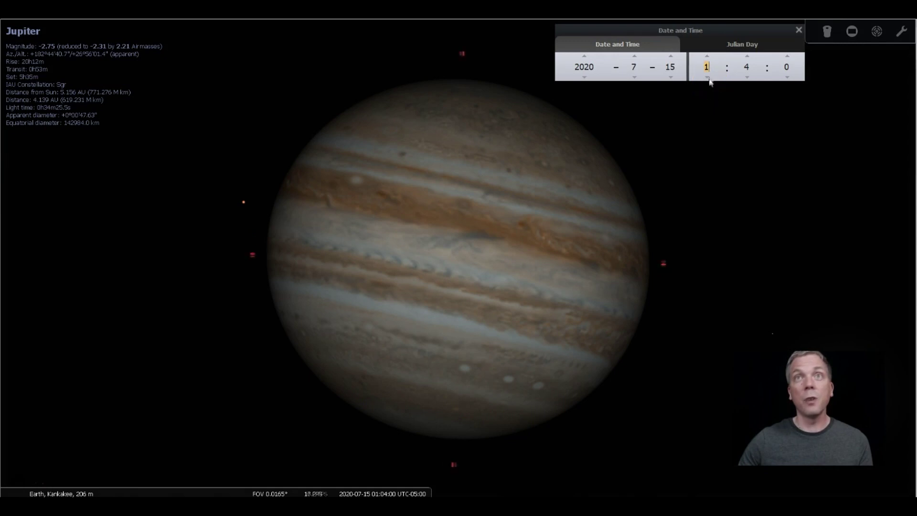
pyautogui.click(708, 77)
pyautogui.click(707, 77)
pyautogui.click(708, 77)
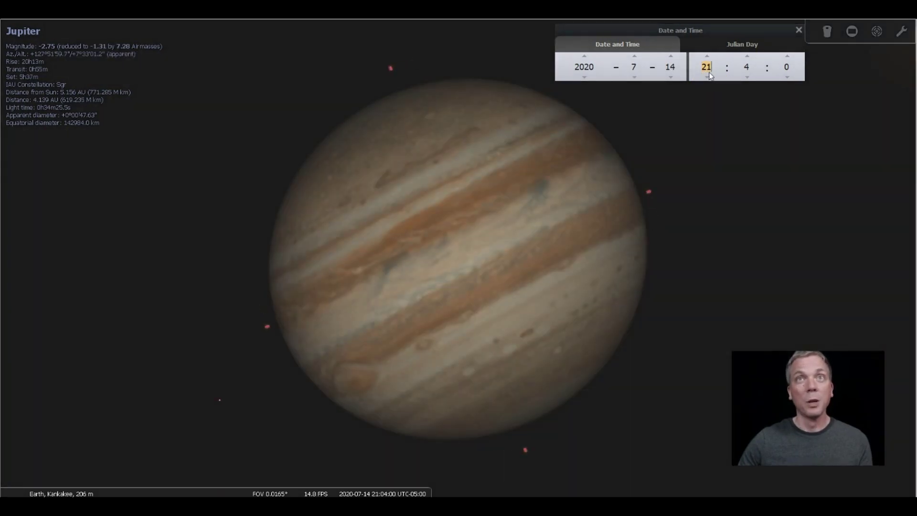
# Step the hour forward to 01:04, back to 23:04 on 14 July, then close the dialog
pyautogui.click(708, 56)
pyautogui.click(708, 56)
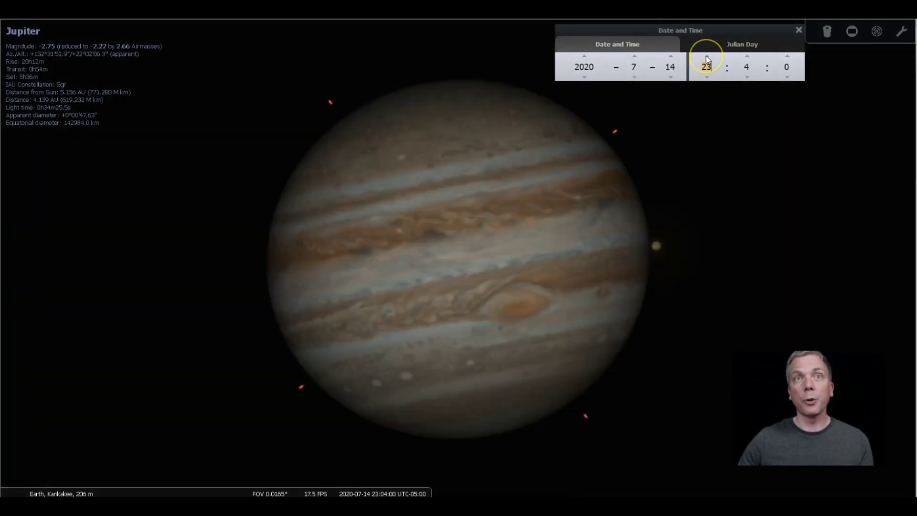
pyautogui.click(708, 56)
pyautogui.click(708, 56)
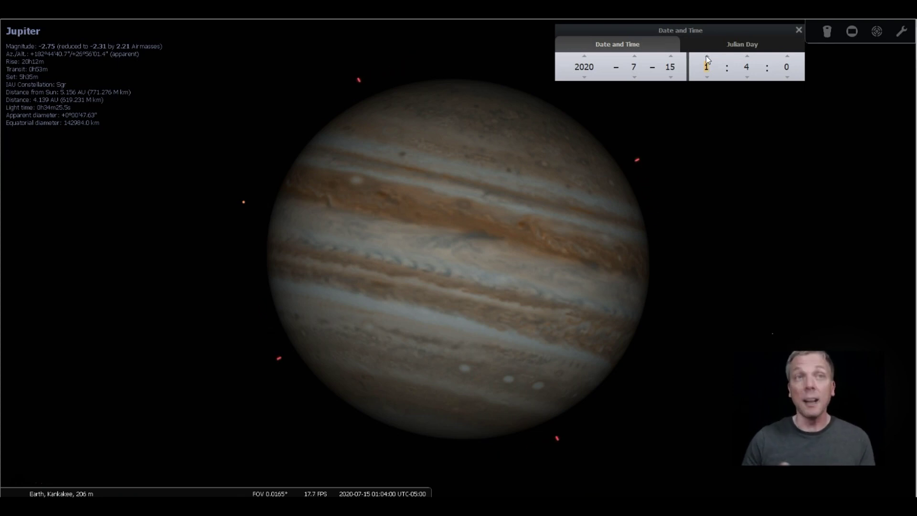
pyautogui.click(707, 77)
pyautogui.click(707, 77)
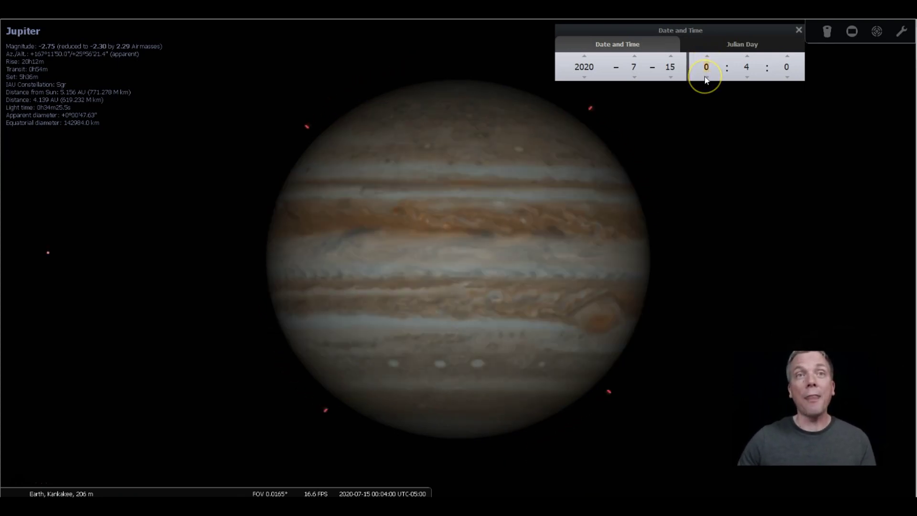
pyautogui.click(799, 30)
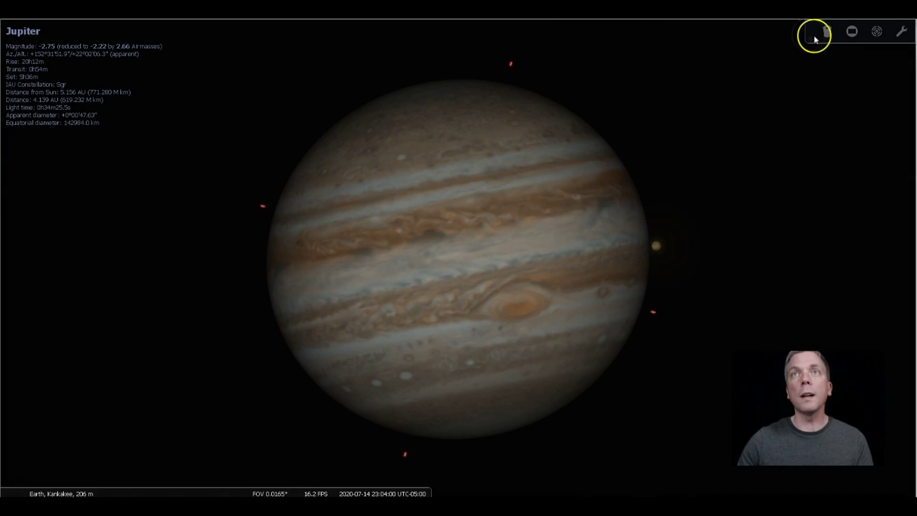
# View Jupiter through the 4.7 mm eyepiece at 383x without a Barlow, then reopen Date and Time
pyautogui.click(828, 32)
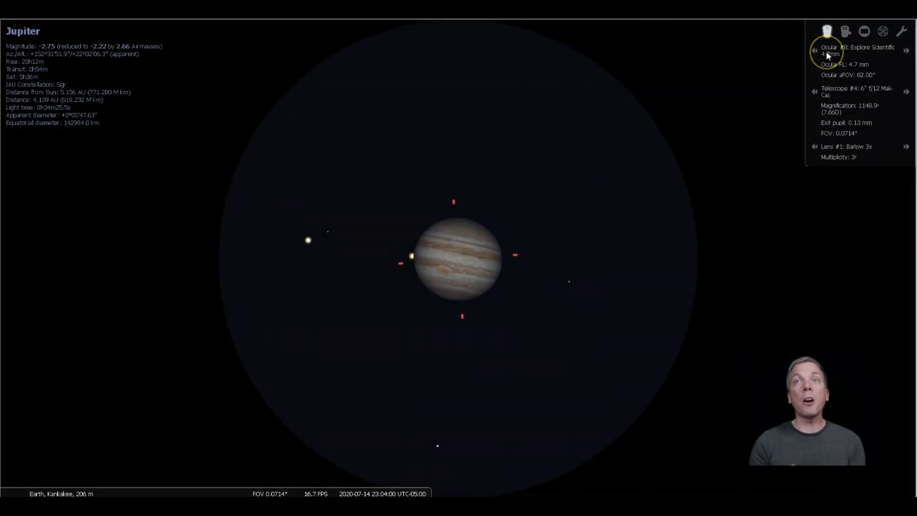
pyautogui.click(815, 146)
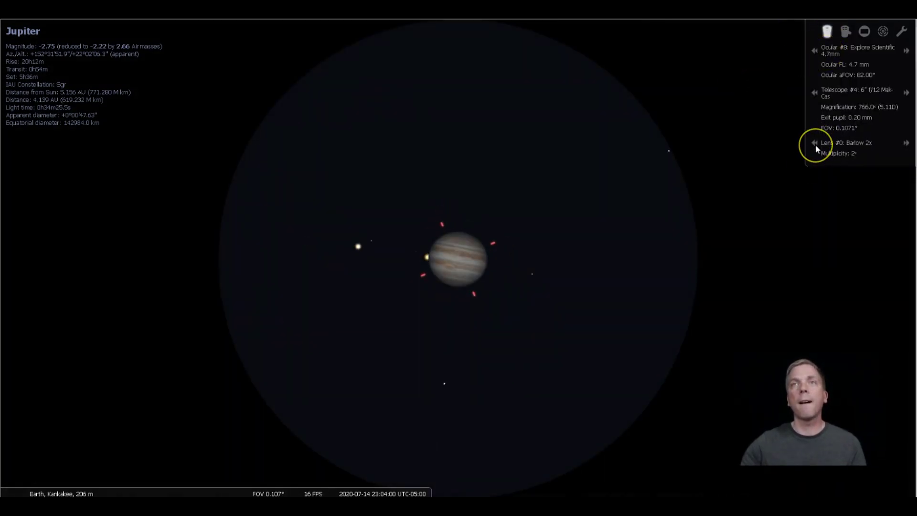
pyautogui.click(815, 144)
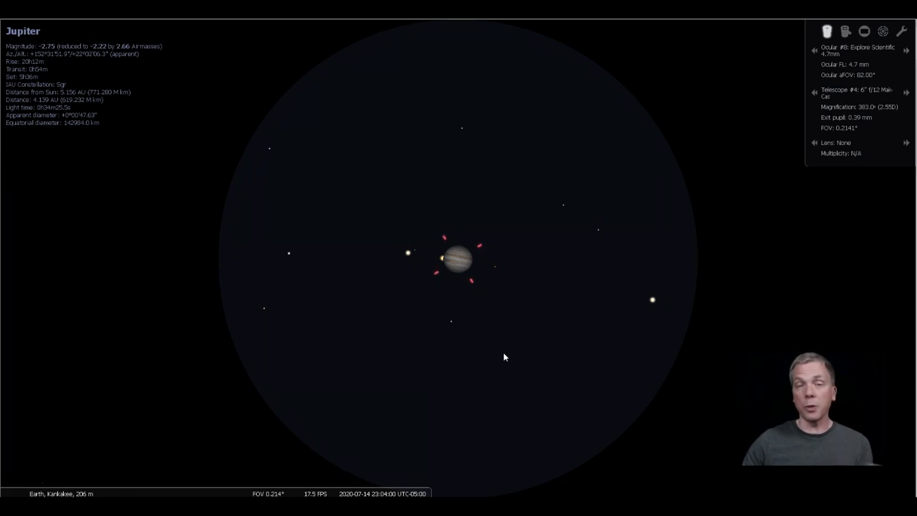
pyautogui.click(16, 299)
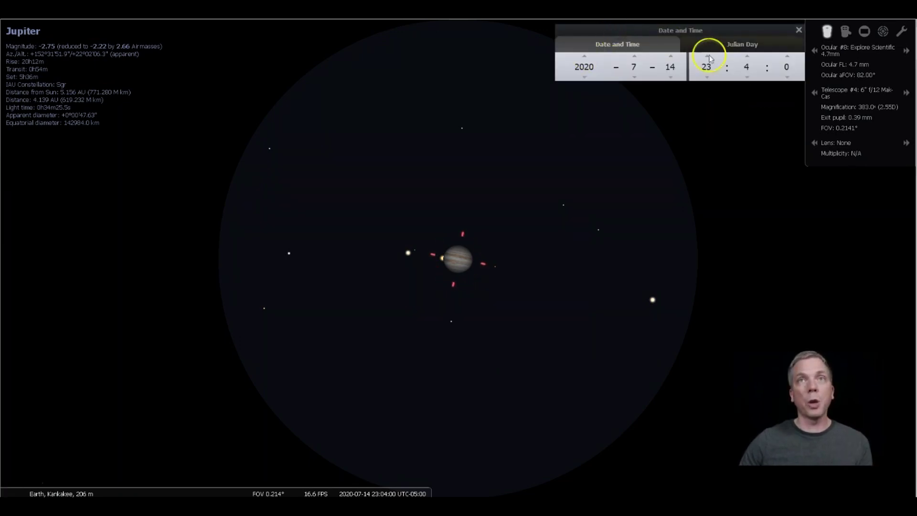
pyautogui.scroll(8, 671, 58)
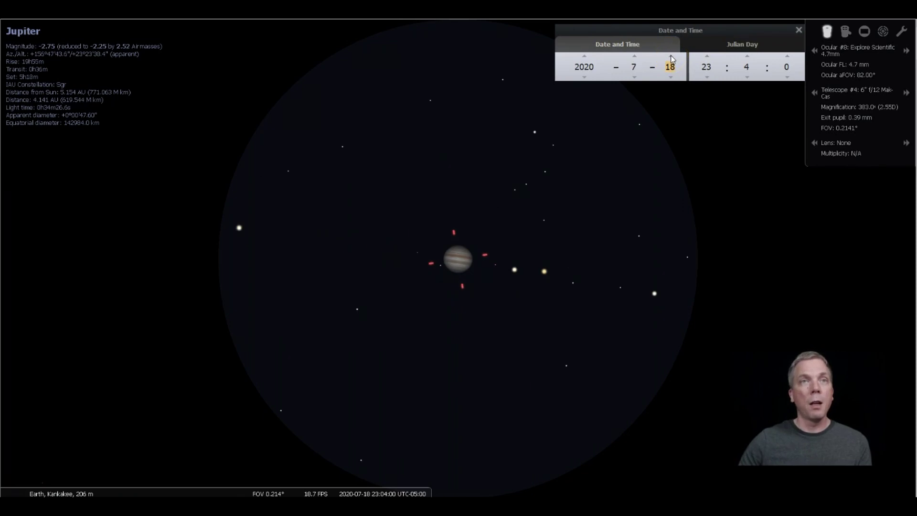
pyautogui.scroll(8, 672, 58)
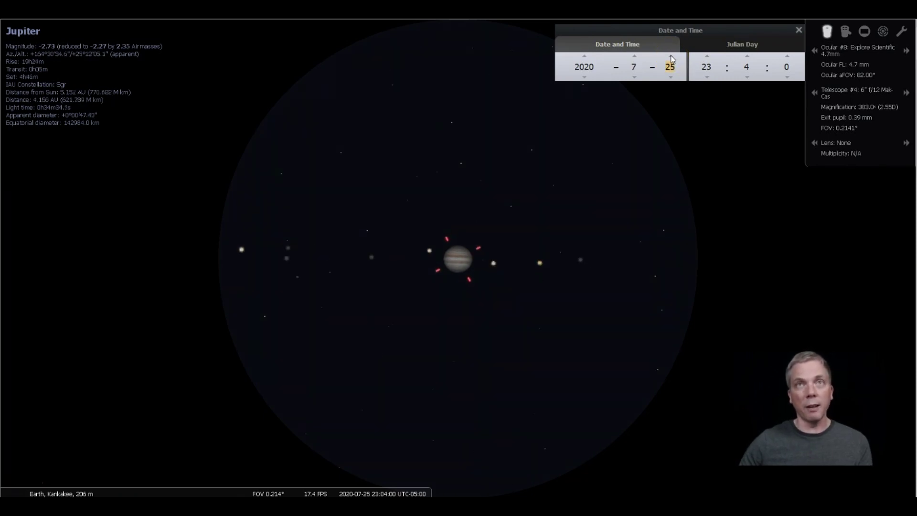
pyautogui.scroll(8, 671, 57)
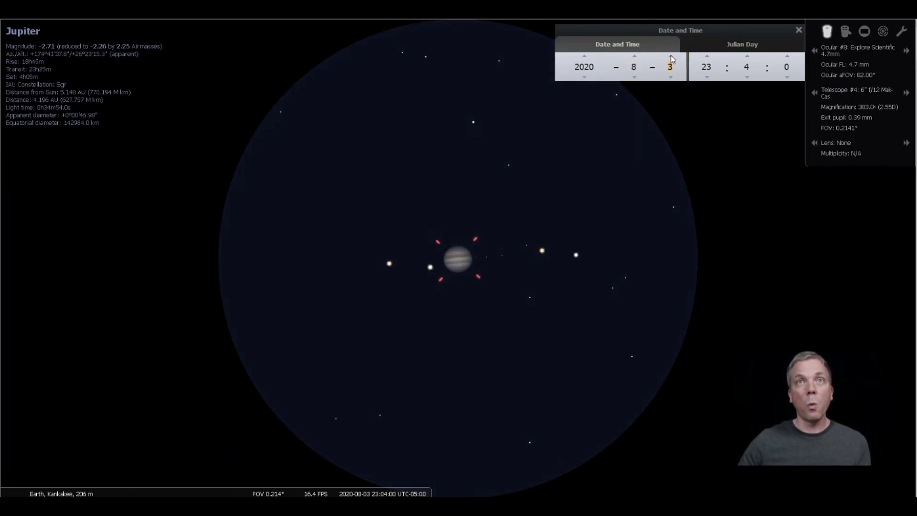
pyautogui.scroll(7, 671, 59)
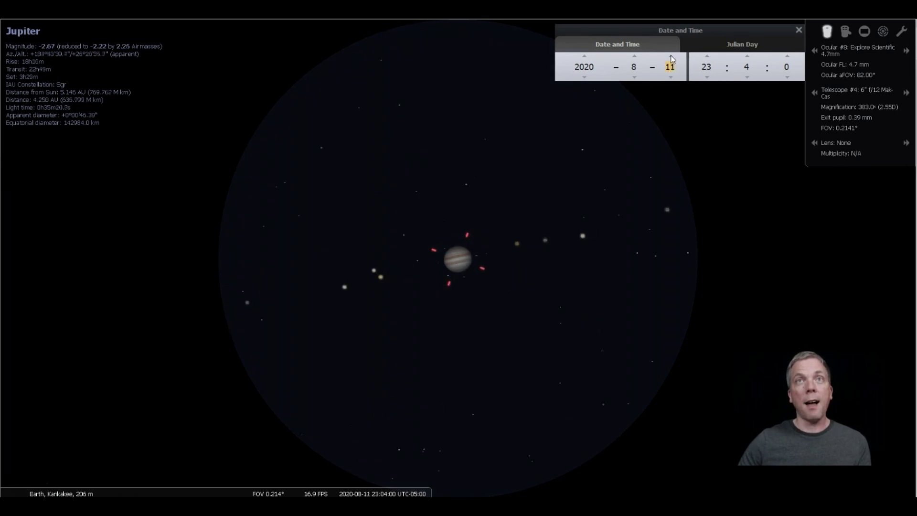
pyautogui.scroll(1, 672, 67)
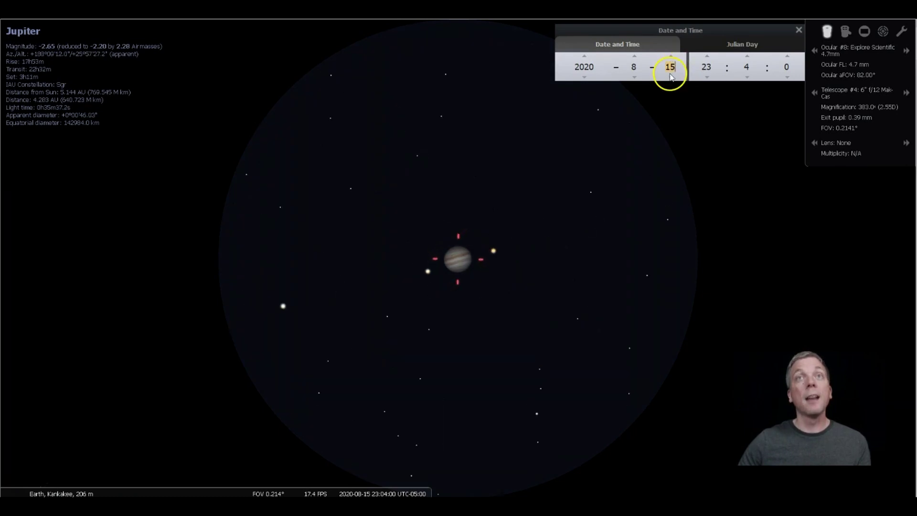
pyautogui.scroll(-1, 670, 70)
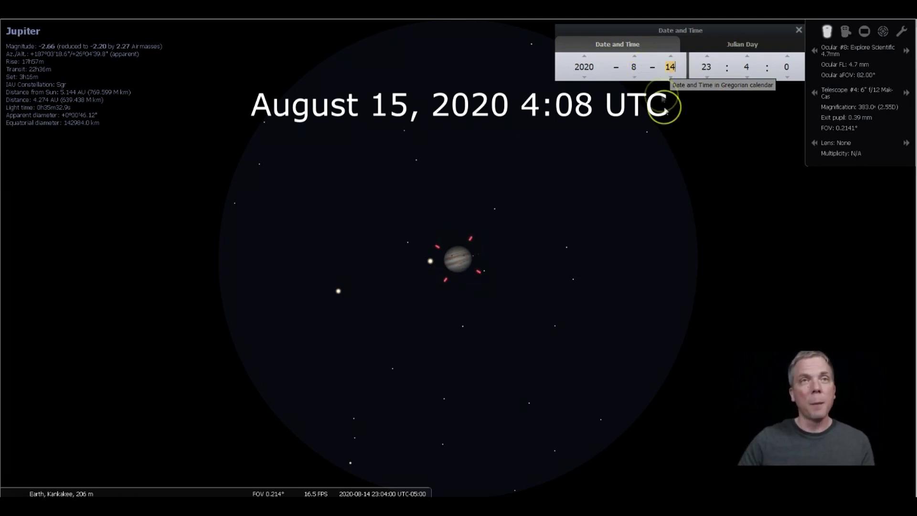
pyautogui.click(814, 143)
# Switch to the 3x Barlow (1148.9x) and scroll the minutes back to 22:36 on 14 August
pyautogui.click(814, 143)
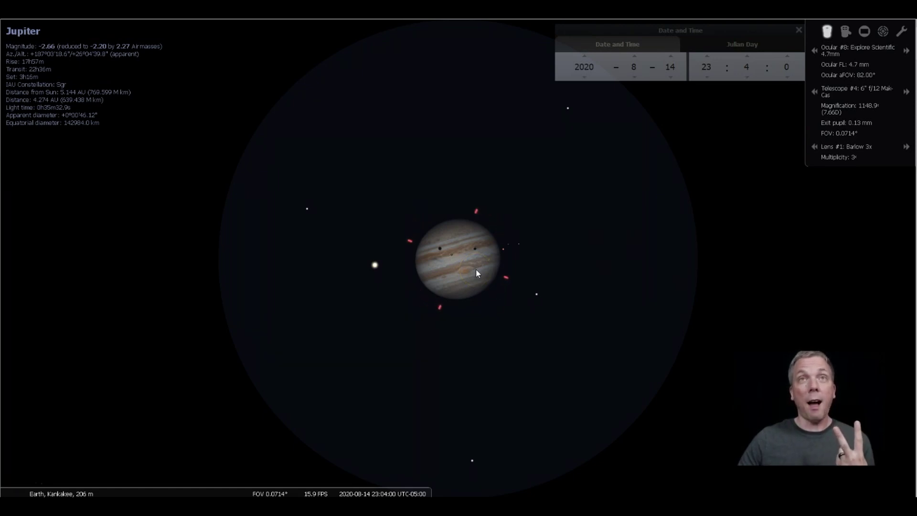
pyautogui.click(676, 64)
pyautogui.click(750, 58)
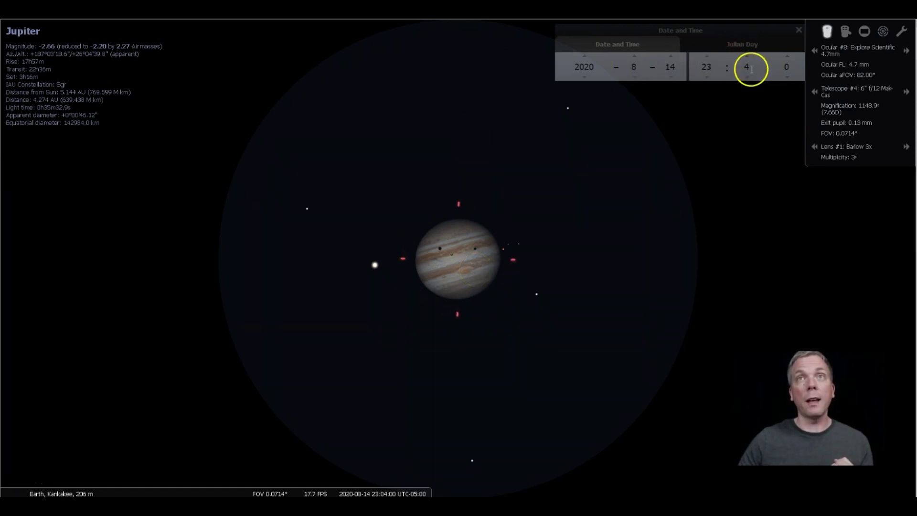
pyautogui.scroll(-9, 748, 80)
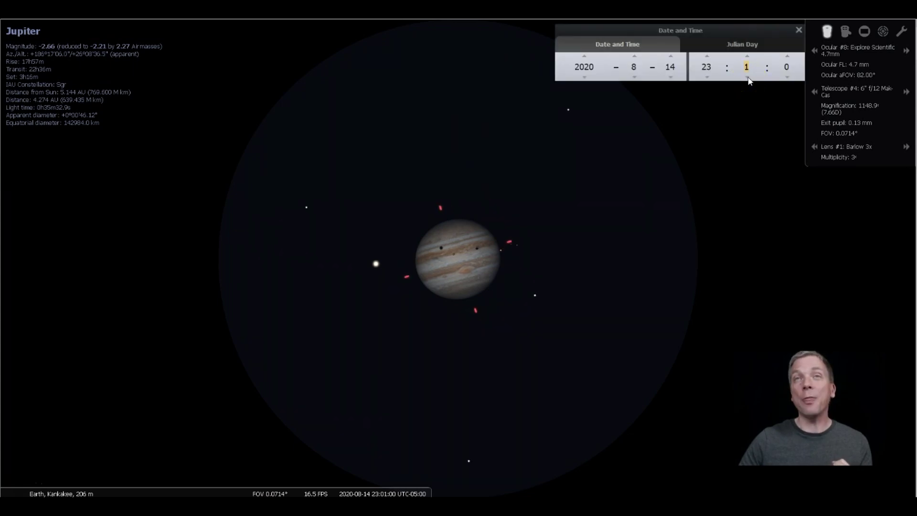
pyautogui.scroll(-11, 749, 80)
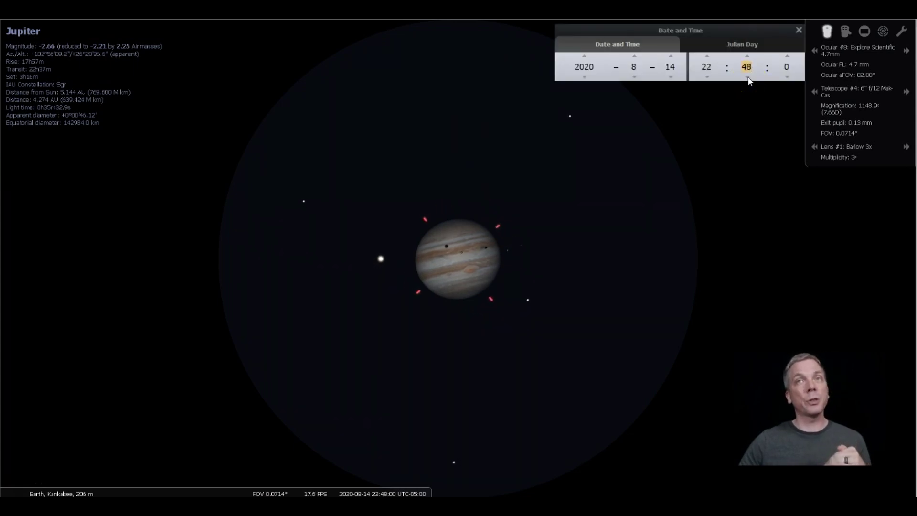
pyautogui.scroll(-8, 749, 80)
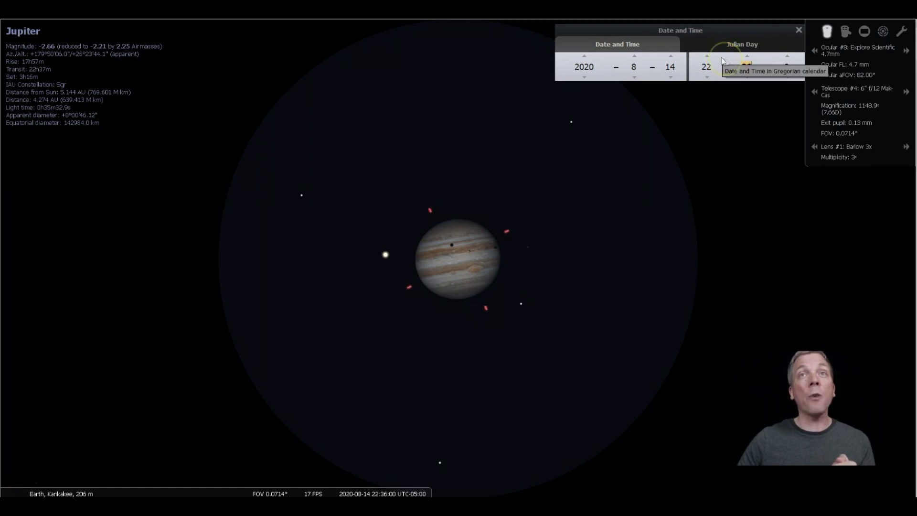
pyautogui.click(747, 55)
# Advance the time minute by minute from 22:36 to 23:16 on 14 August
pyautogui.click(748, 56)
pyautogui.click(748, 56)
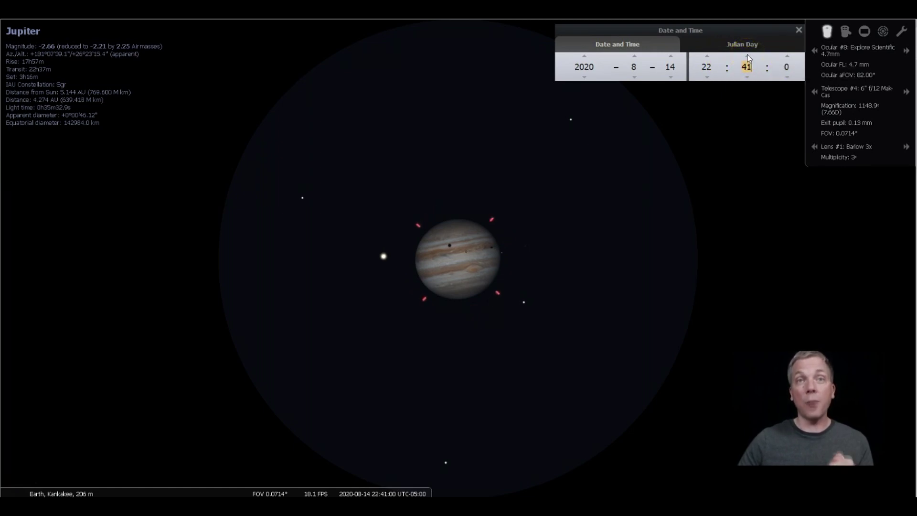
pyautogui.click(747, 56)
pyautogui.click(748, 56)
pyautogui.click(748, 56)
pyautogui.click(747, 56)
pyautogui.click(747, 56)
pyautogui.click(748, 56)
pyautogui.click(747, 56)
pyautogui.click(748, 56)
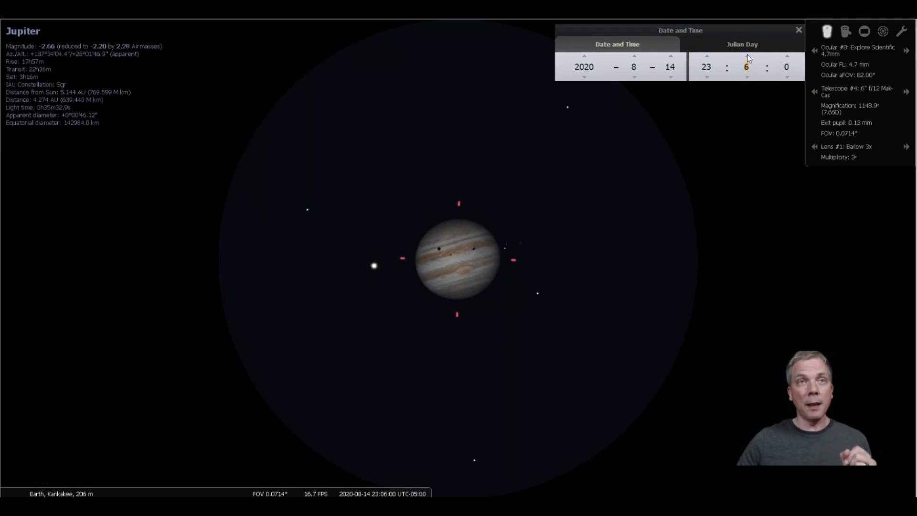
pyautogui.click(747, 56)
pyautogui.click(747, 56)
pyautogui.click(747, 55)
pyautogui.click(747, 56)
pyautogui.click(748, 56)
pyautogui.click(747, 56)
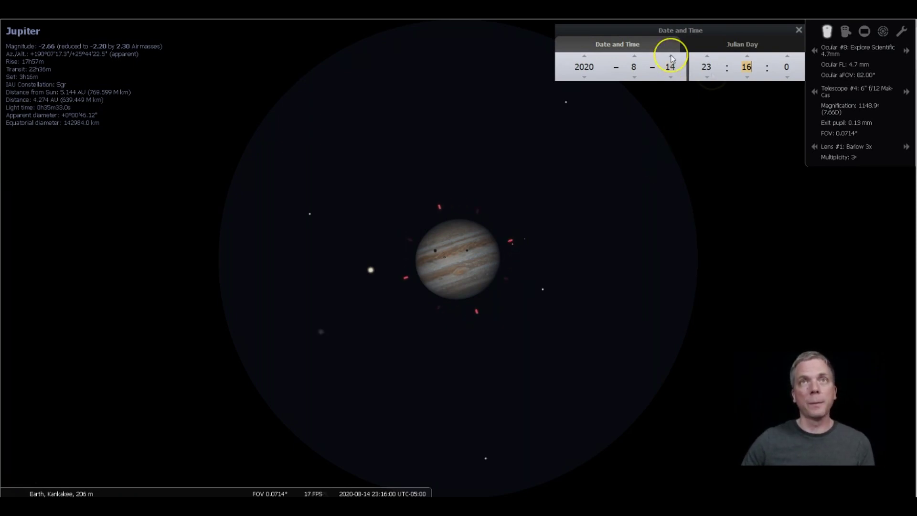
pyautogui.scroll(8, 671, 64)
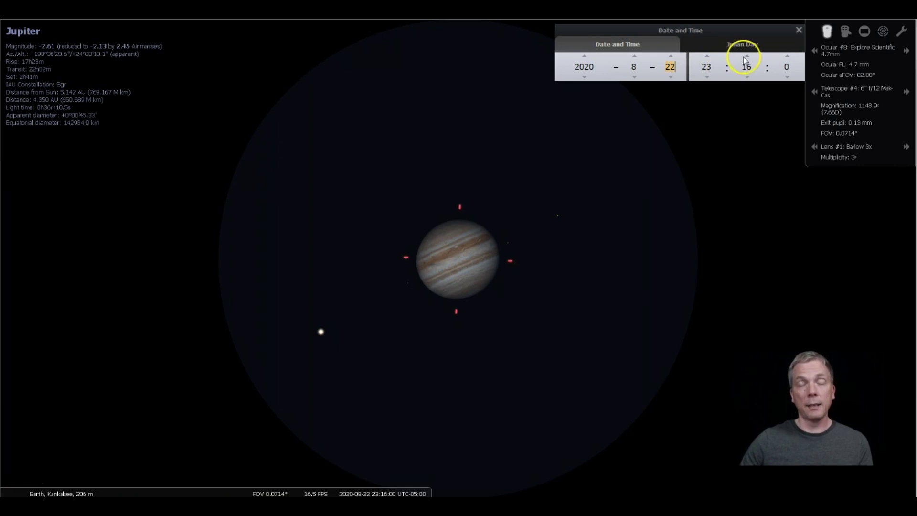
# Set the day field to 22 and the clock to 01:26:59, showing two moon shadows on Jupiter
pyautogui.click(709, 58)
pyautogui.click(747, 57)
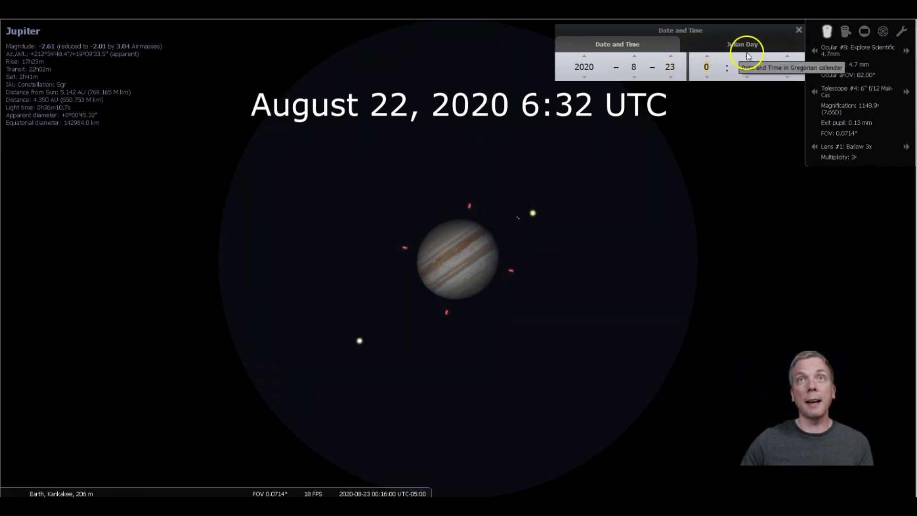
pyautogui.click(746, 57)
pyautogui.scroll(11, 746, 60)
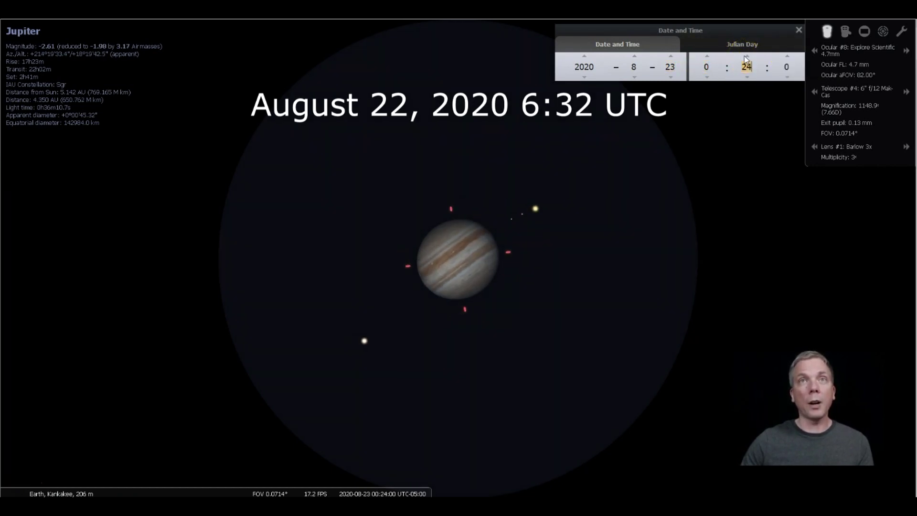
pyautogui.click(670, 78)
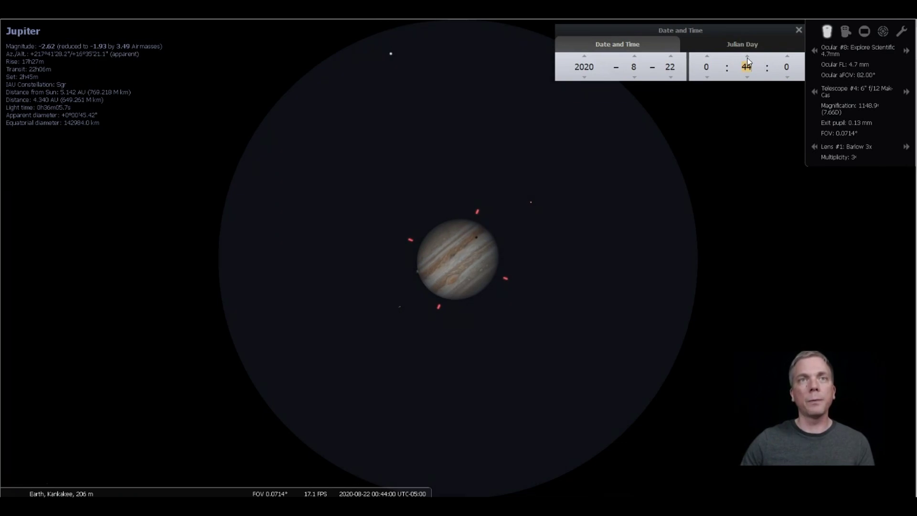
pyautogui.scroll(4, 748, 58)
pyautogui.scroll(13, 748, 61)
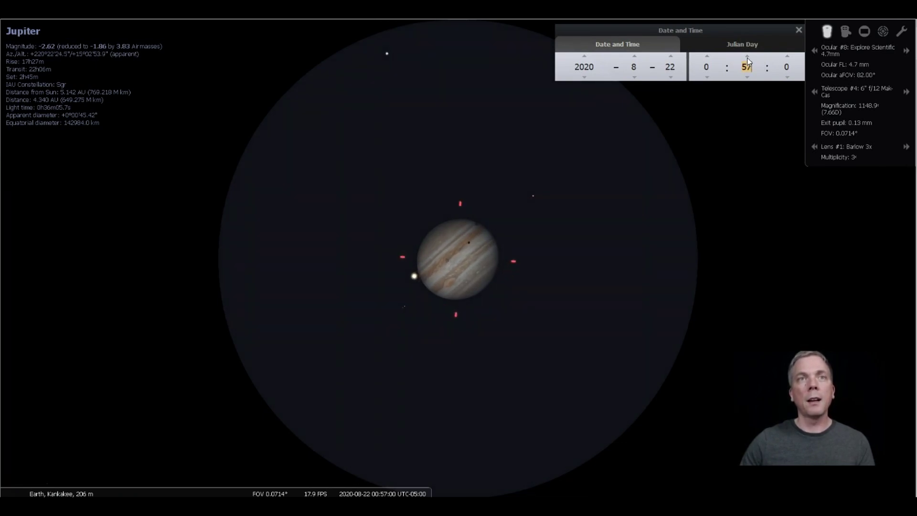
pyautogui.scroll(3, 748, 61)
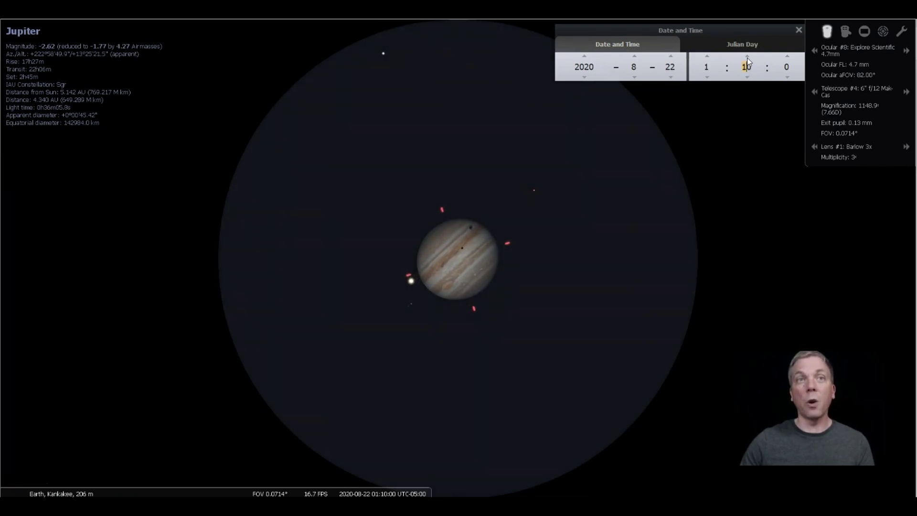
pyautogui.scroll(3, 747, 59)
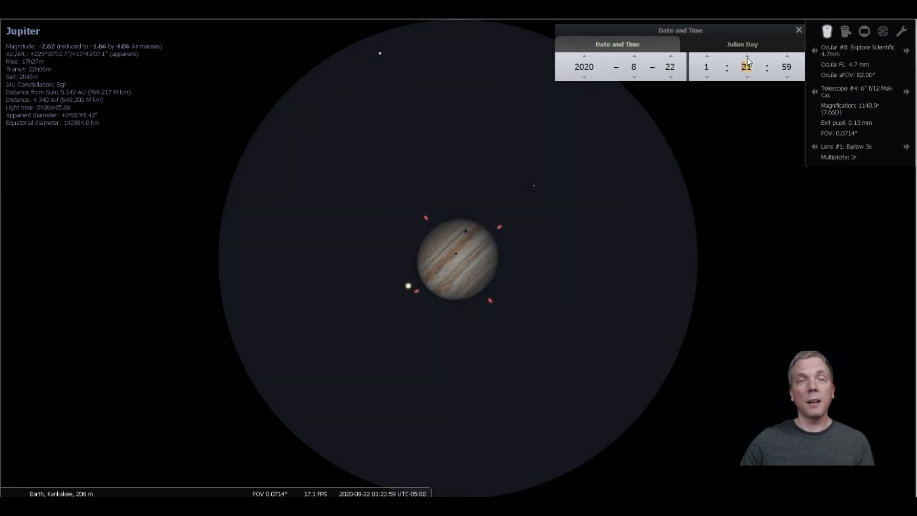
pyautogui.scroll(3, 748, 59)
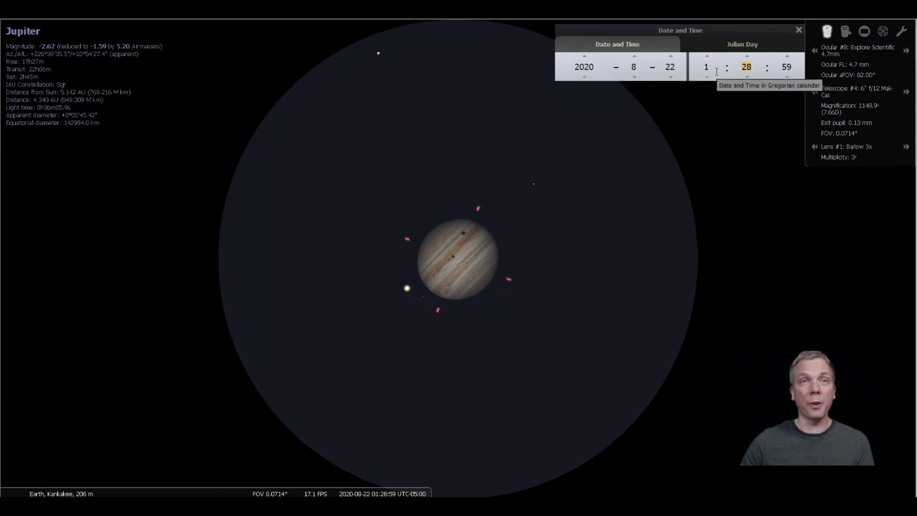
pyautogui.click(748, 77)
pyautogui.click(747, 78)
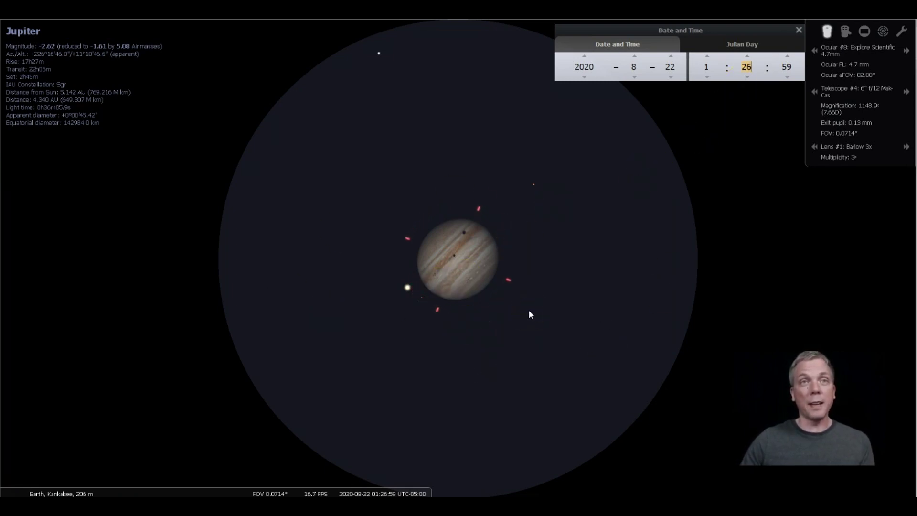
# Close the Date and Time window, disable the ocular view, and zoom in on Jupiter's disc
pyautogui.click(798, 30)
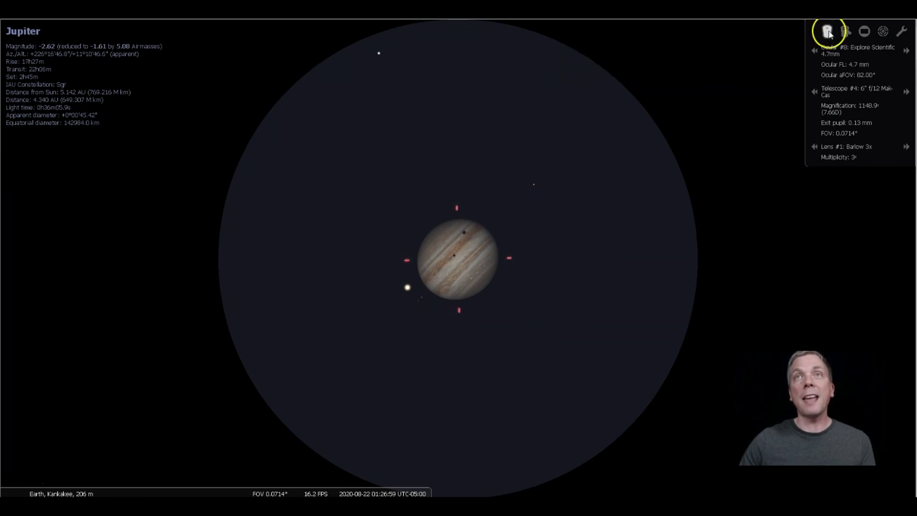
pyautogui.click(827, 32)
pyautogui.scroll(3, 638, 229)
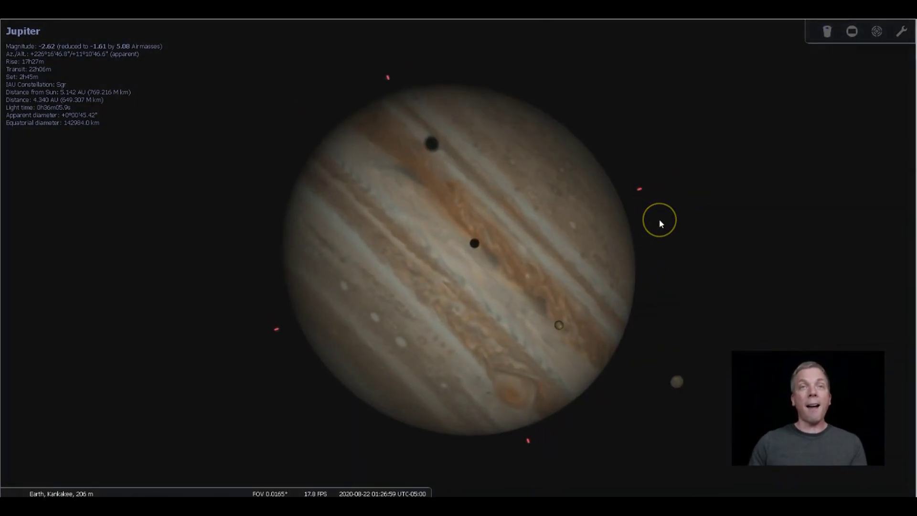